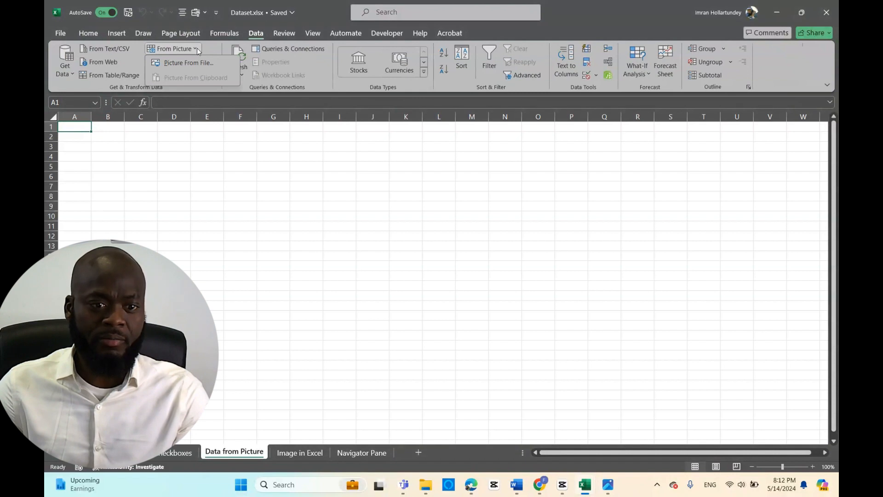
Import the table from the picture file Data.png into the Data from Picture sheet, inserting the recognised data without reviewing the flagged items
click(183, 63)
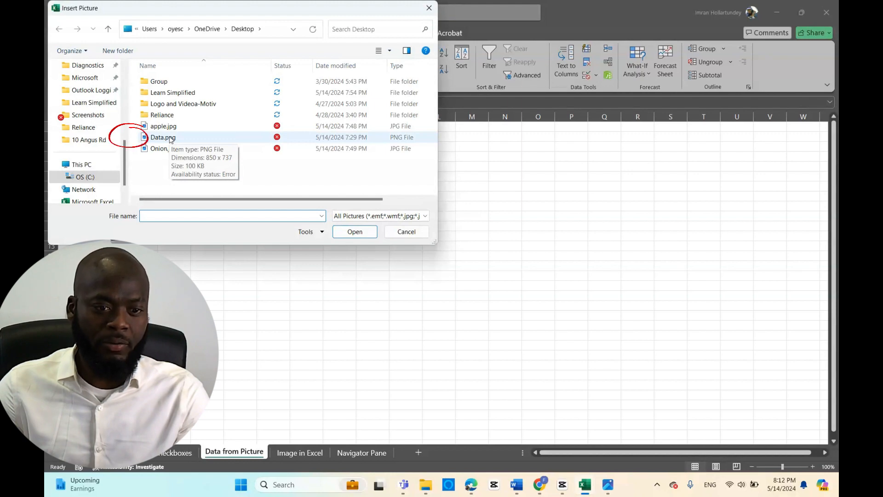
double_click(164, 137)
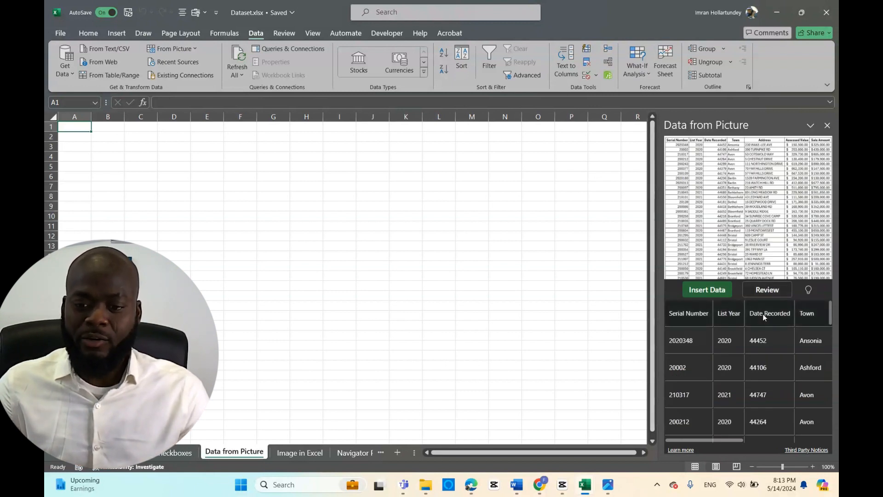
scroll(755, 364, down, 3)
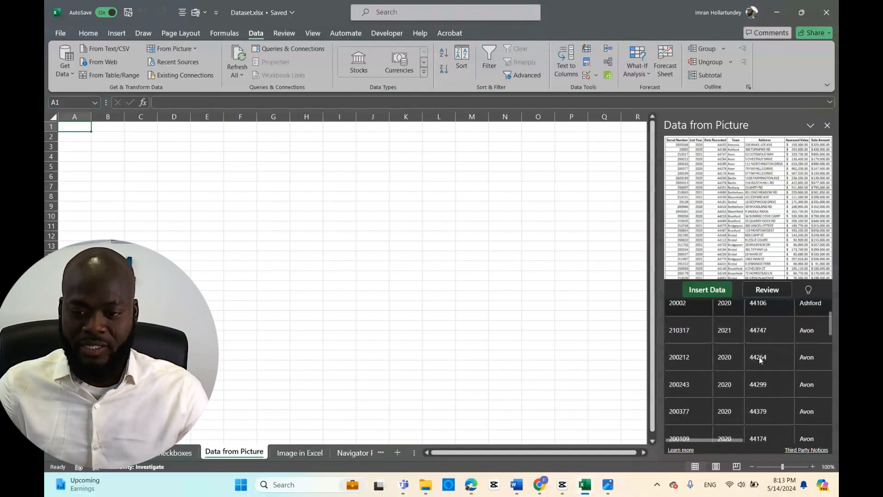
scroll(763, 352, down, 3)
scroll(764, 353, up, 3)
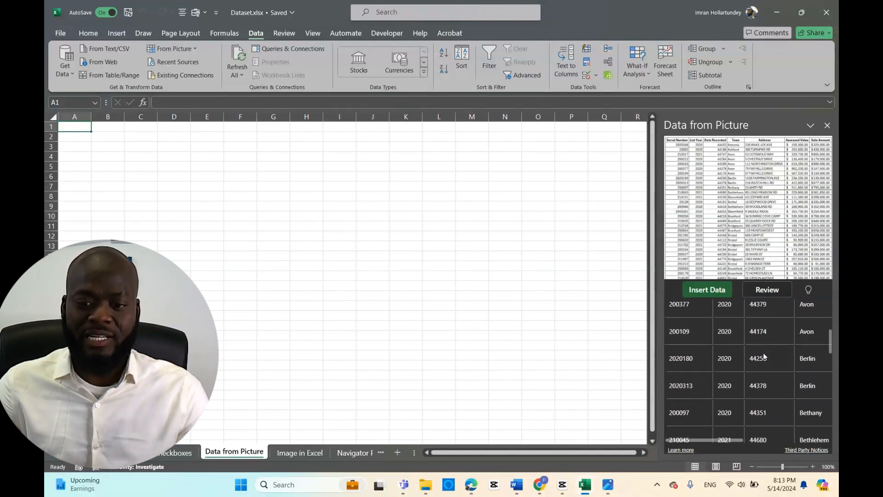
scroll(763, 353, up, 2)
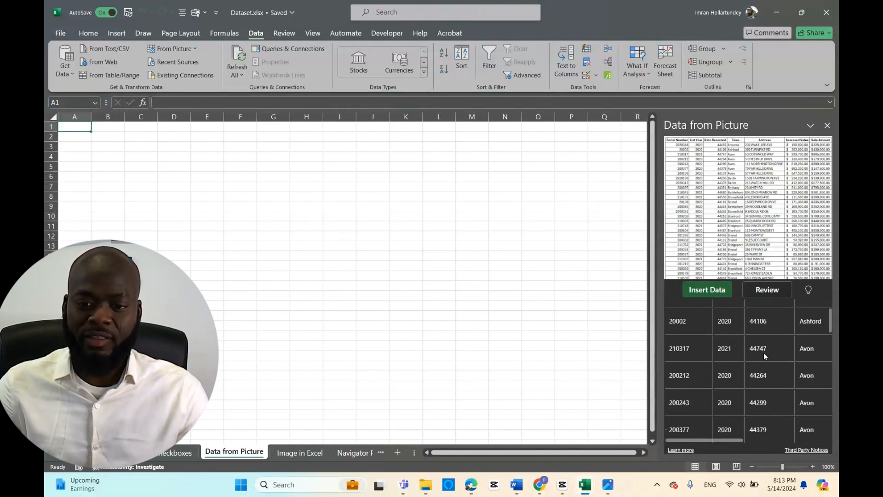
click(709, 292)
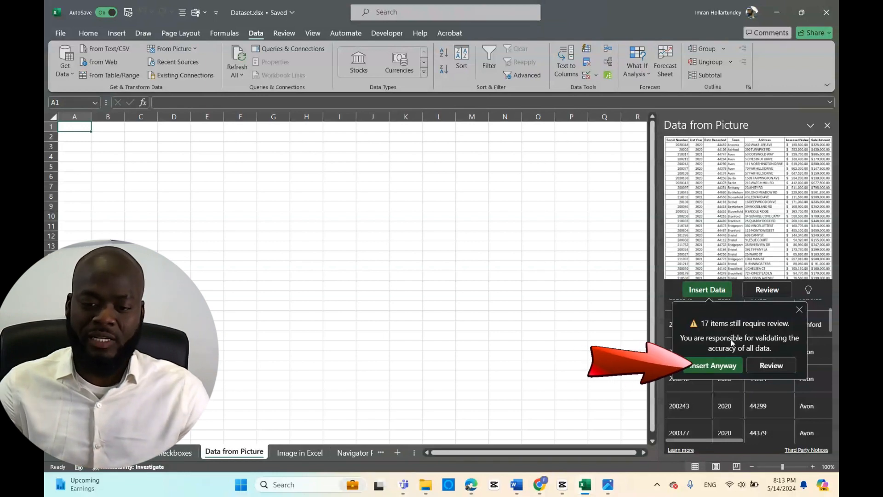
click(714, 365)
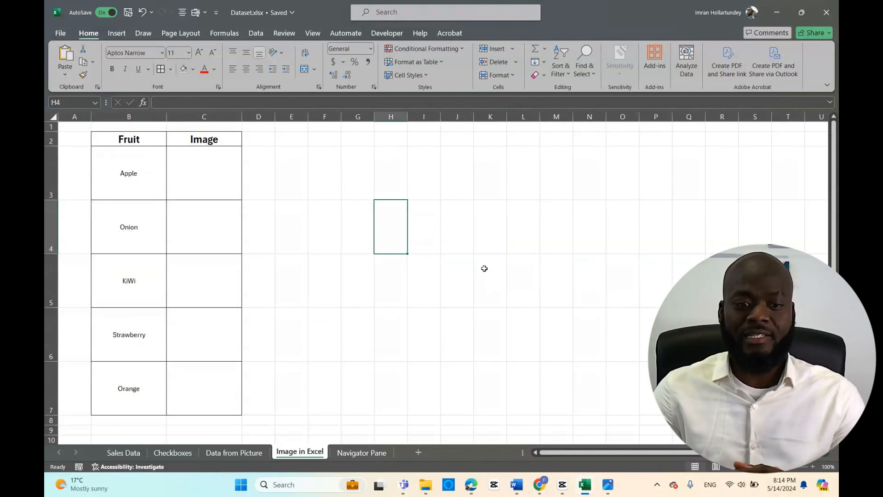
Copy the apple.jpg image from the photo viewer and paste it at cell G4 of the Image in Excel sheet
mouse_move(608, 484)
click(552, 428)
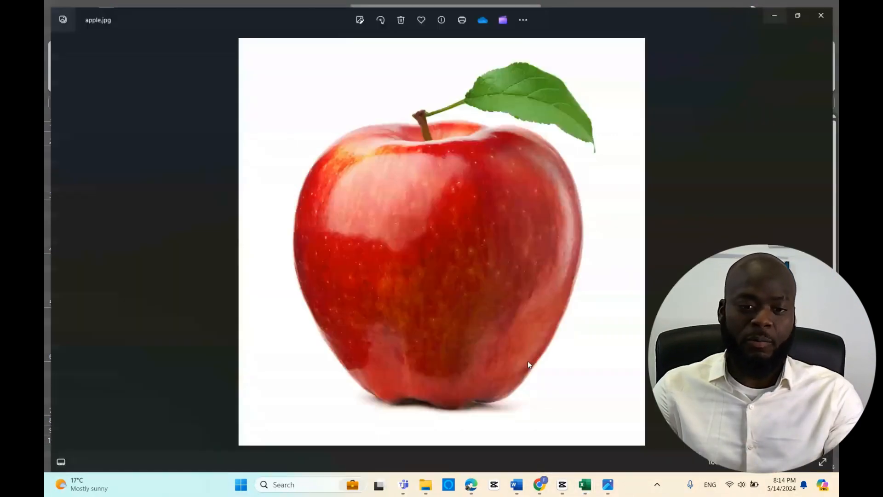
right_click(455, 225)
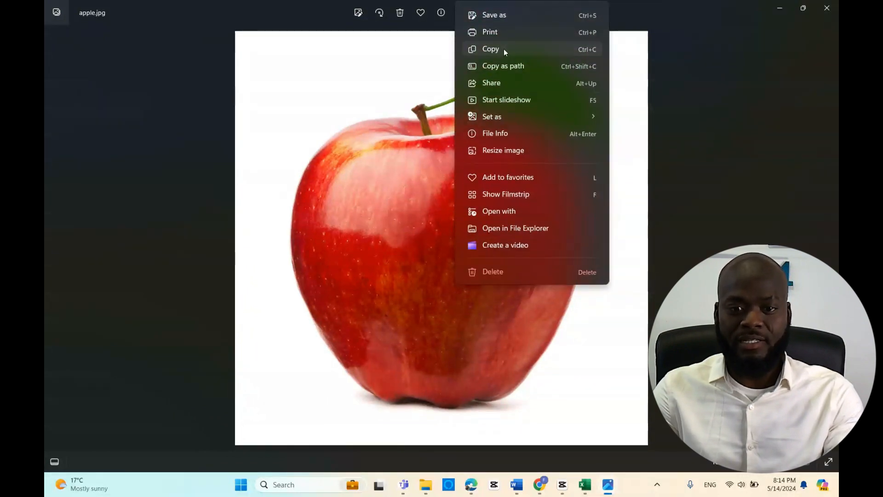
click(502, 49)
key(alt+Tab)
click(371, 217)
key(ctrl+v)
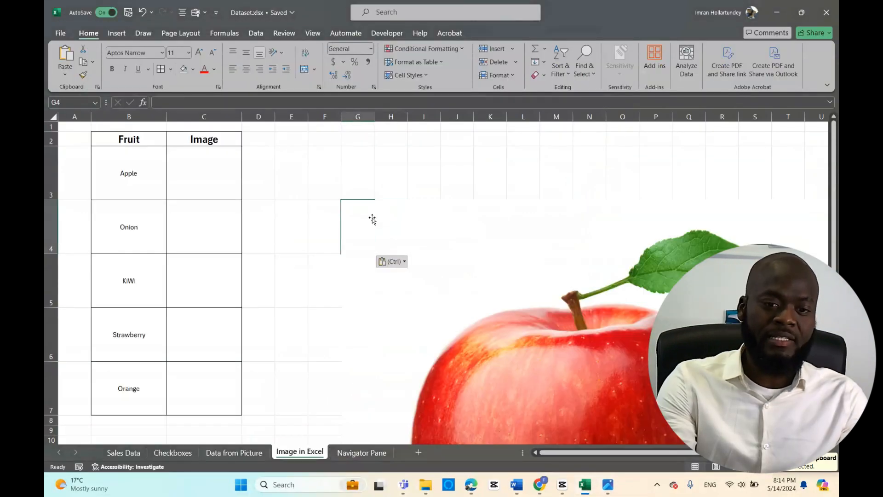
Shrink and reposition the floating apple picture beside the fruit table, and cut it from the sheet
click(379, 233)
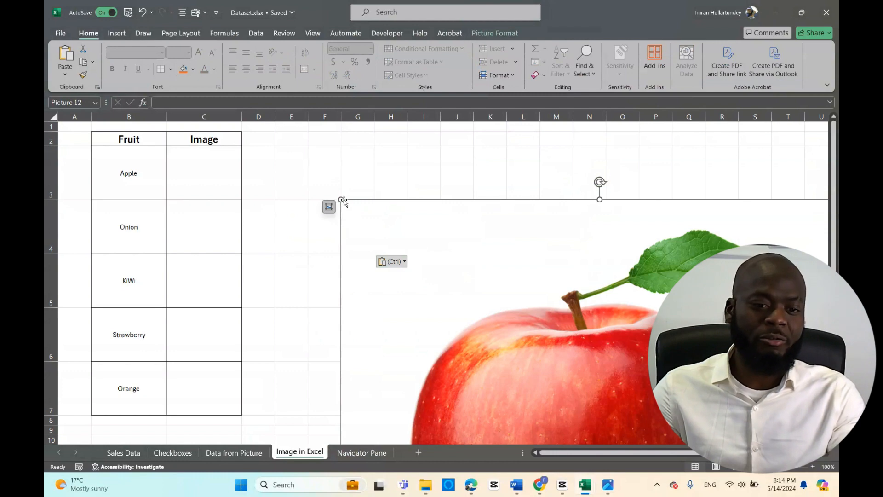
drag(341, 201, 516, 336)
drag(593, 388, 363, 206)
drag(246, 156, 455, 349)
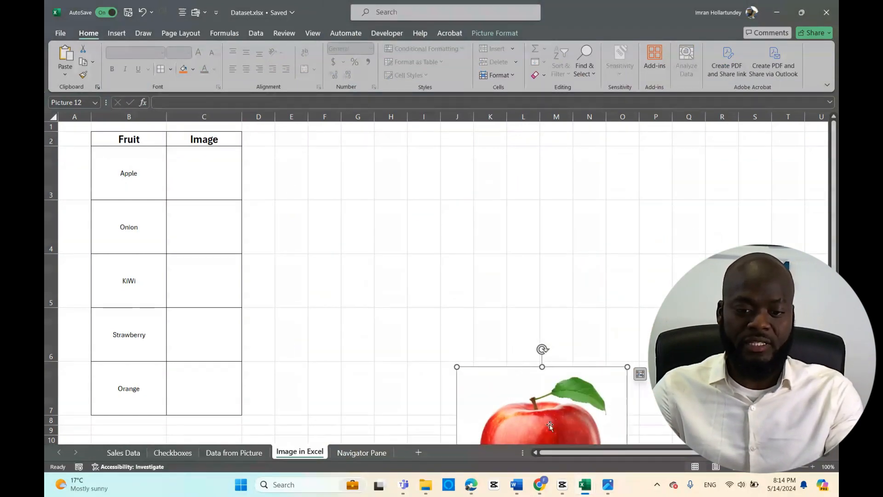
drag(546, 394, 449, 246)
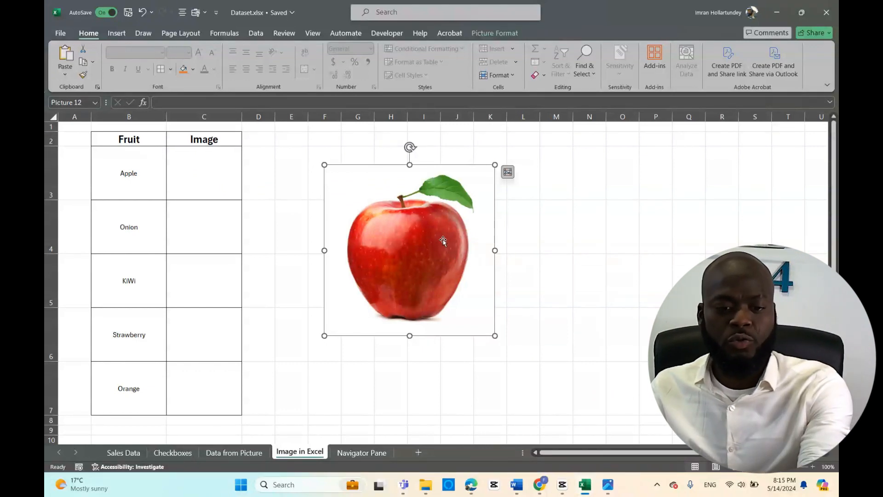
key(ctrl+x)
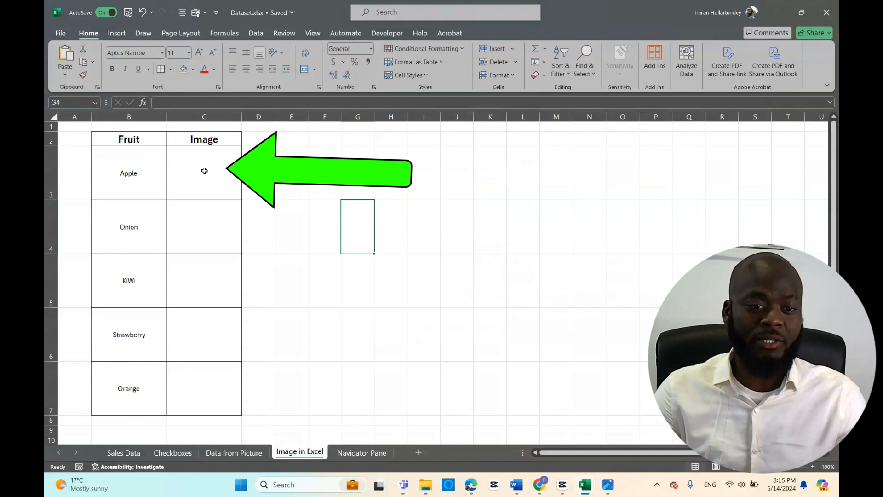
Insert apple.jpg from this device into cell C3 with the Place in Cell option
click(205, 169)
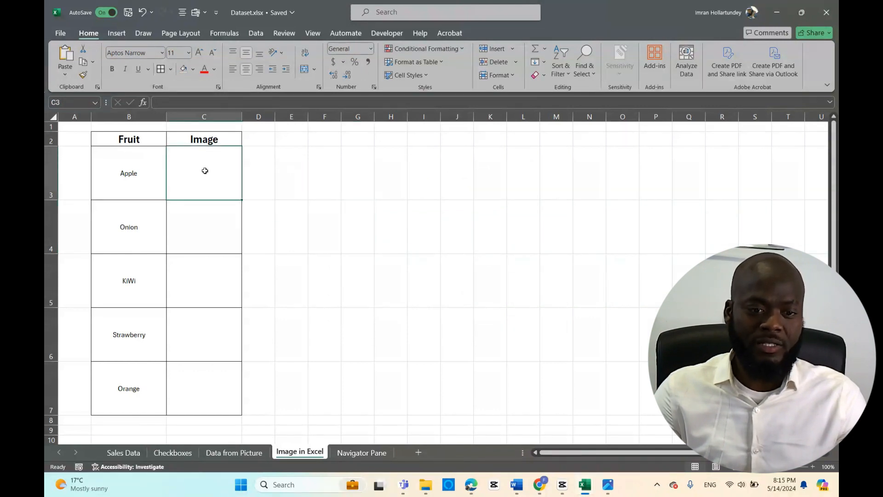
click(121, 32)
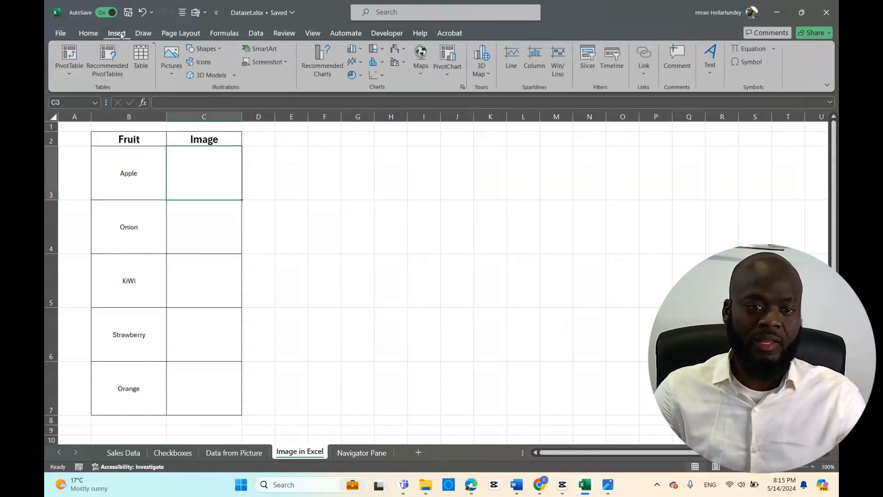
click(174, 73)
mouse_move(188, 92)
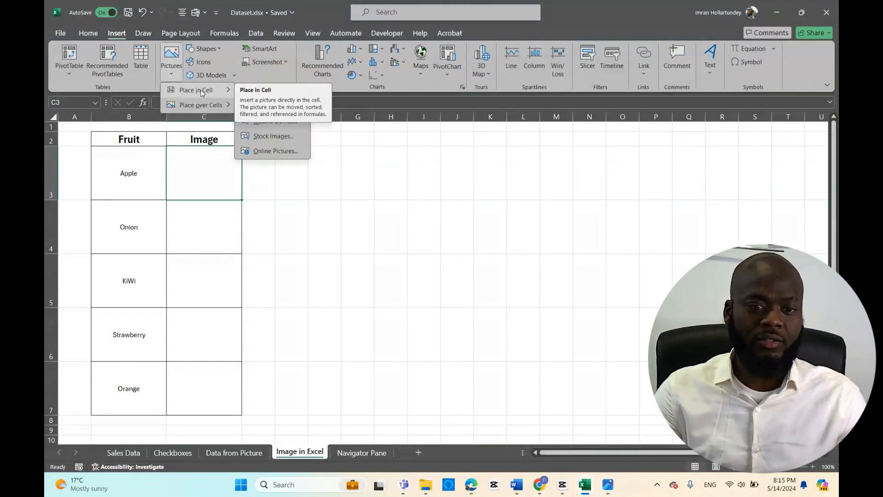
mouse_move(202, 105)
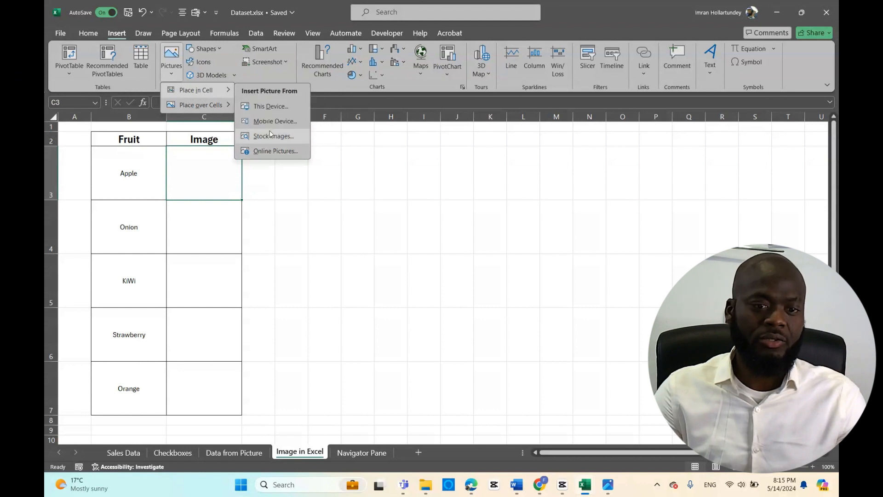
click(274, 107)
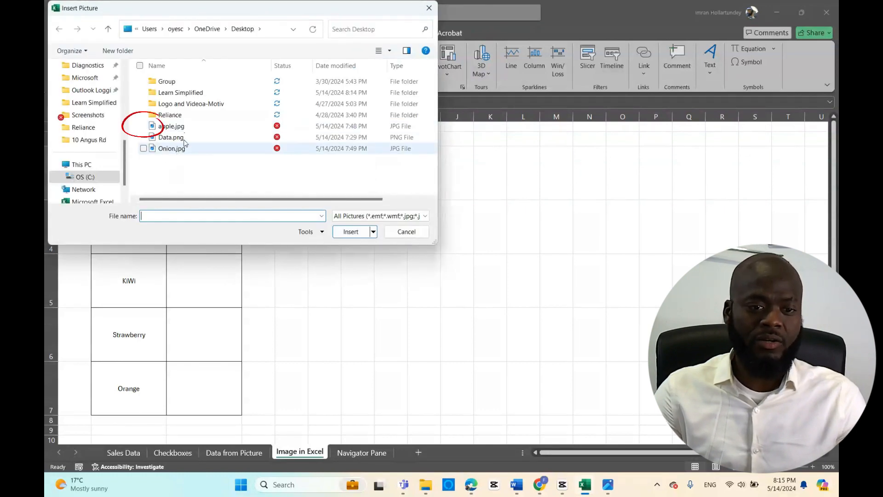
double_click(171, 126)
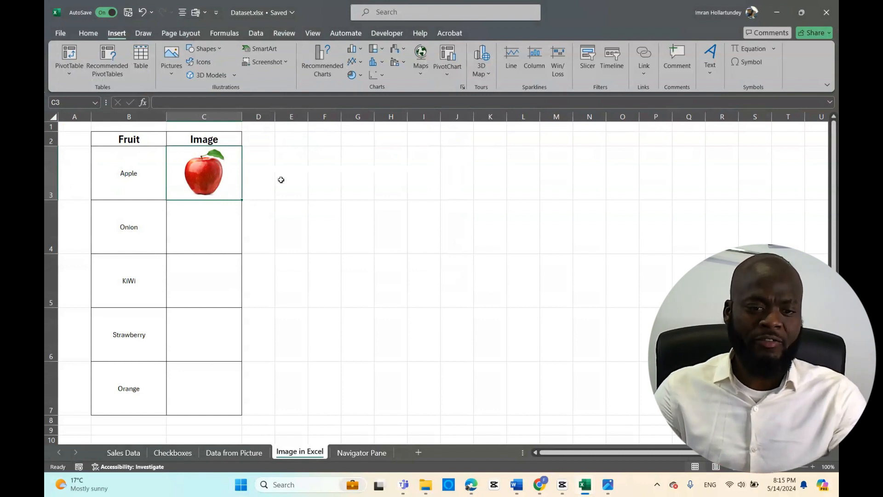
Enter the formula =C3 in cell E3 to reference the apple picture
click(300, 174)
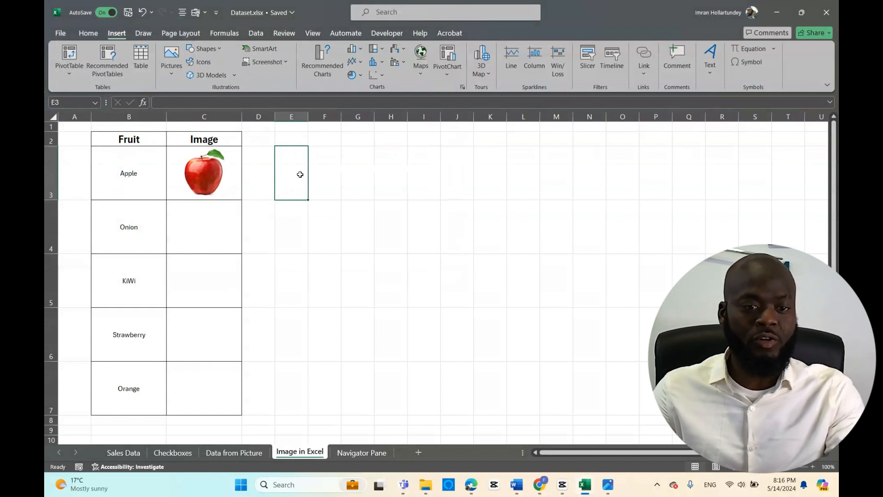
text(=)
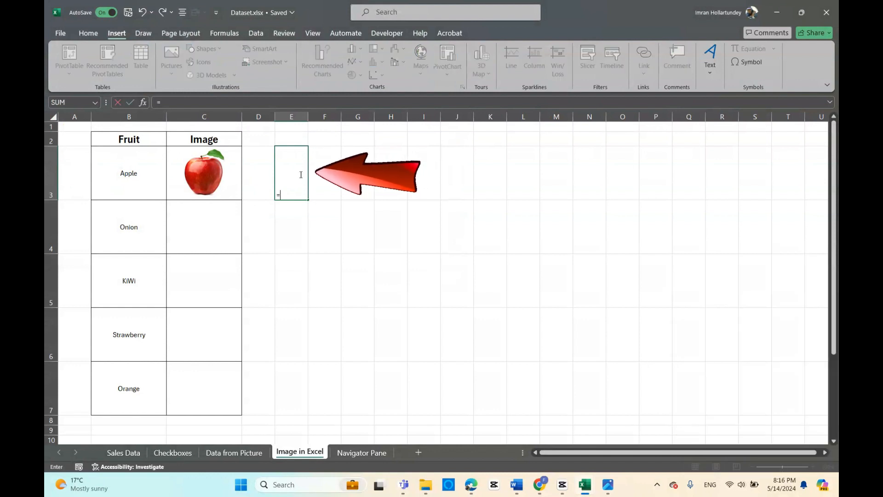
text(c3)
key(Return)
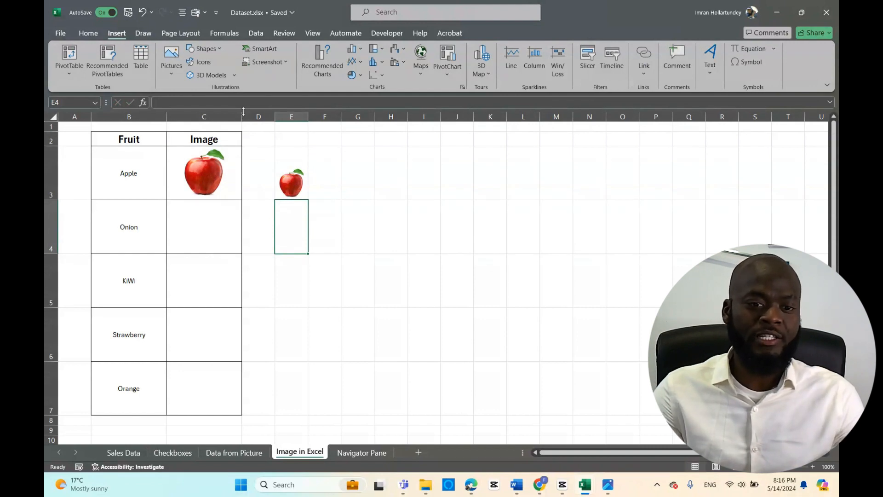
Widen the Image column C and increase the height of row 3 to enlarge the apple picture
drag(243, 115, 294, 118)
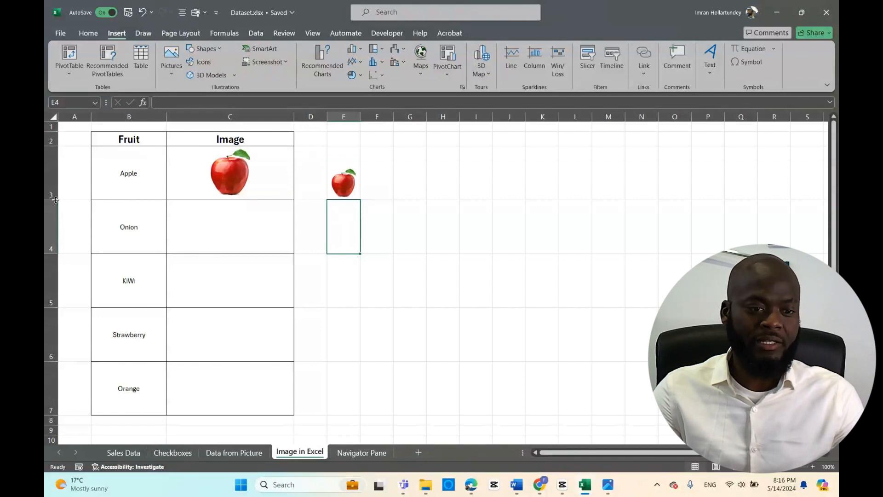
drag(56, 199, 59, 264)
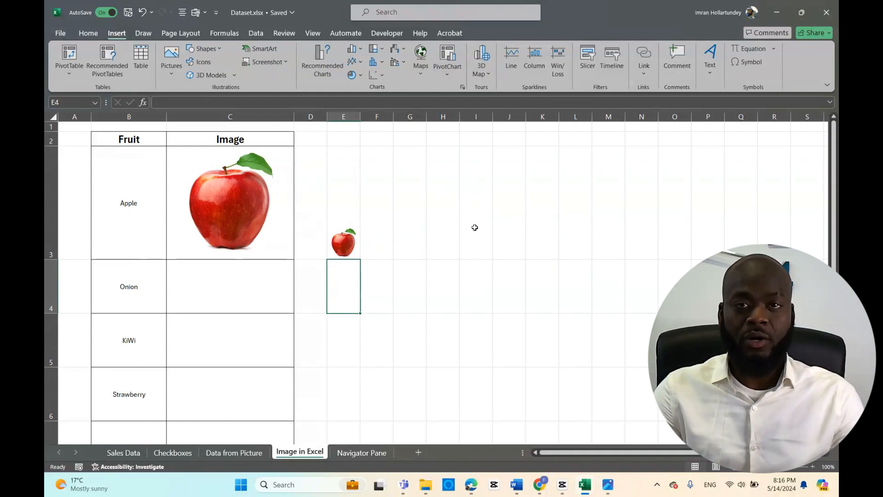
Show the preview of the in-cell apple picture in C3 and close it
right_click(236, 190)
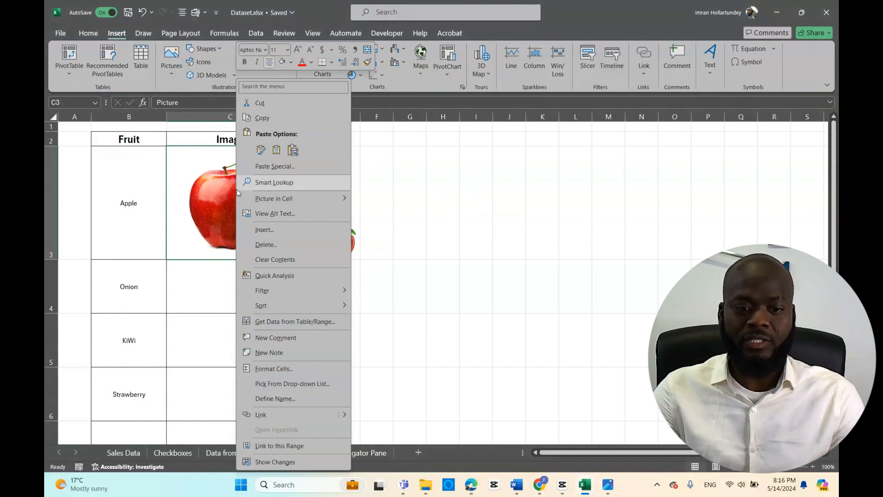
mouse_move(288, 202)
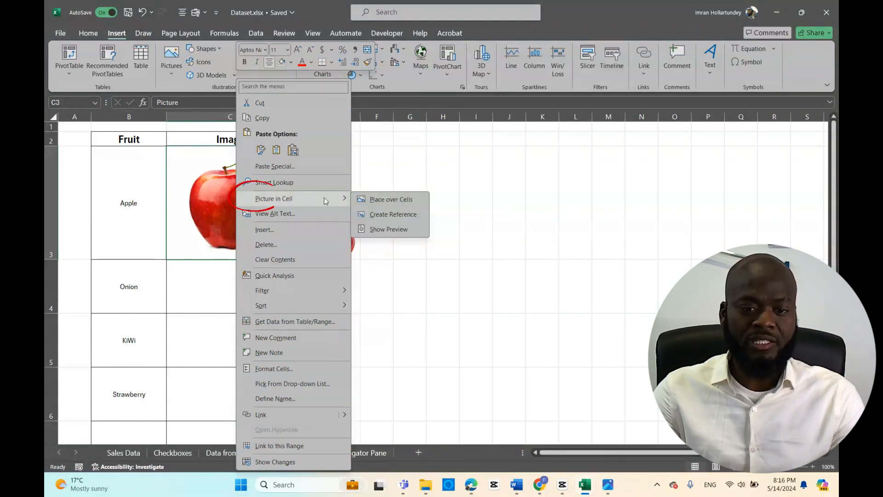
click(386, 229)
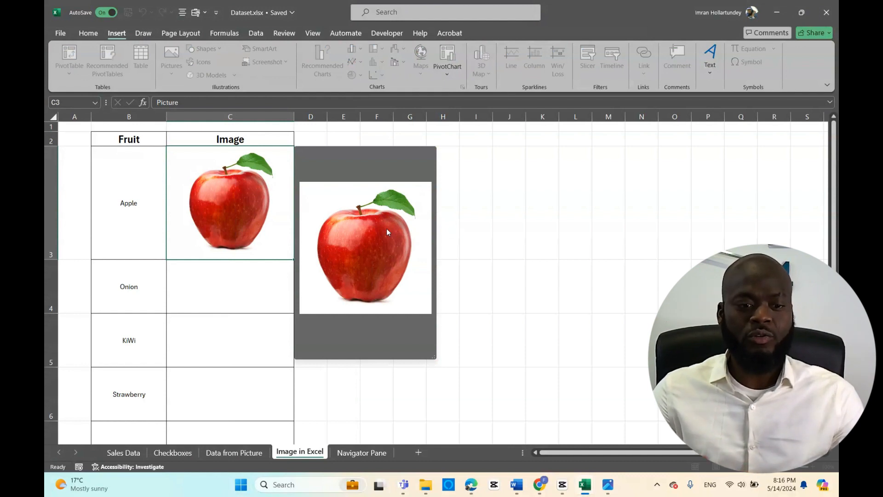
click(480, 225)
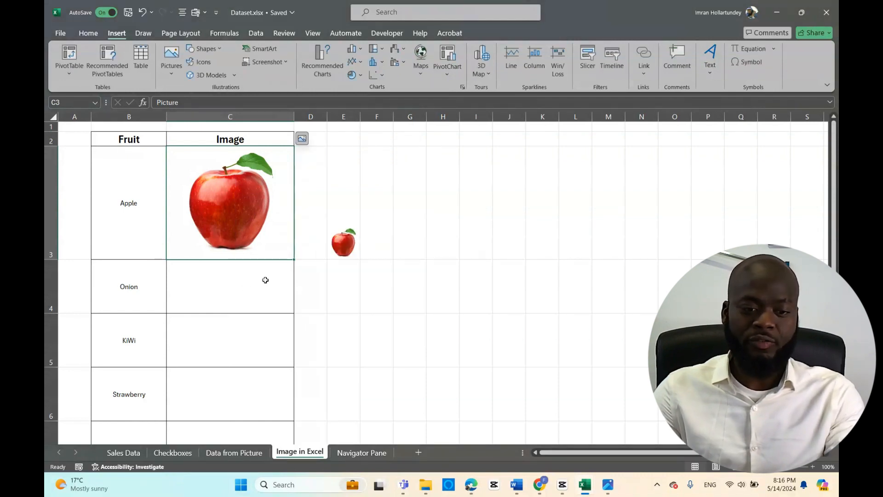
Insert the online picture of three yellow onions from a Bing search for "onion" into cell C4, using Place in Cell
click(220, 284)
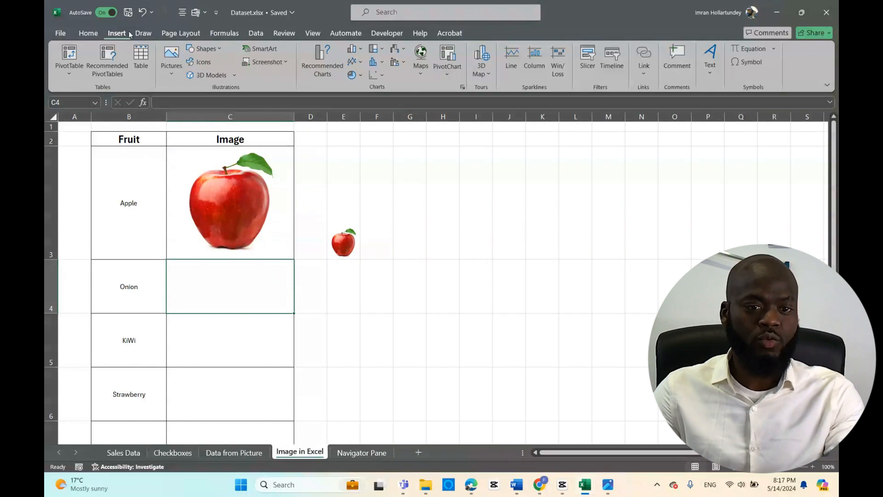
click(177, 69)
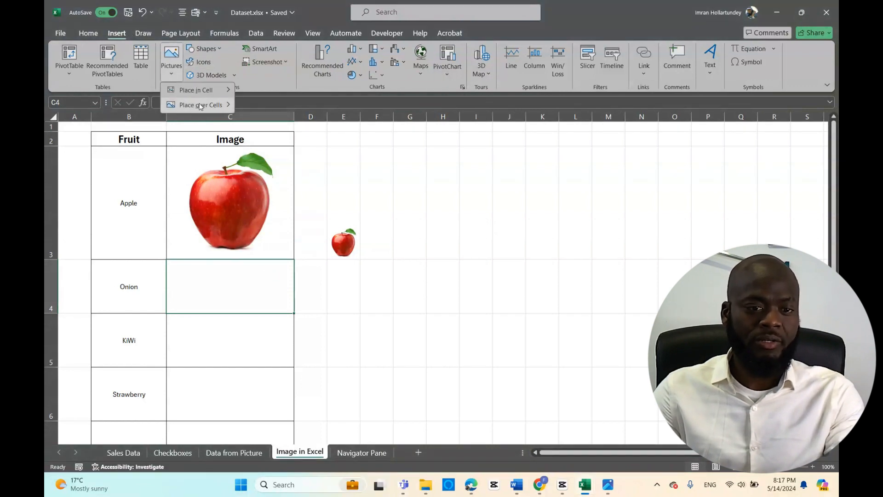
mouse_move(202, 105)
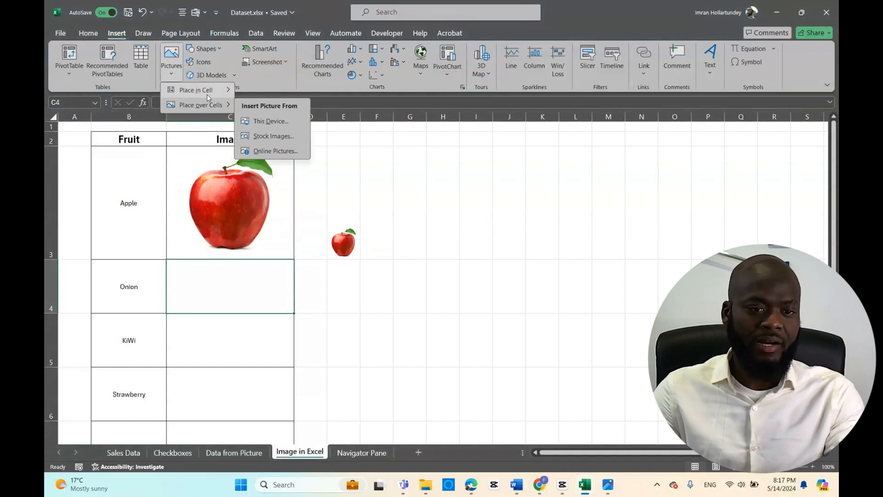
click(271, 152)
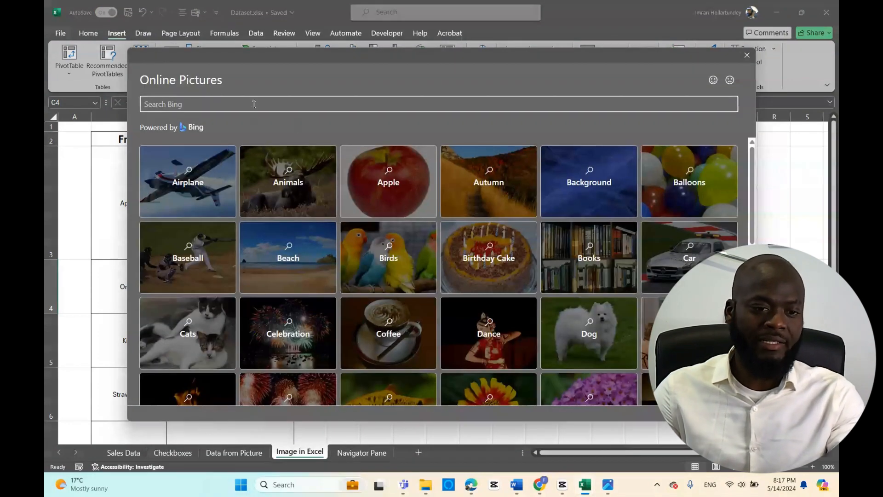
text(onion)
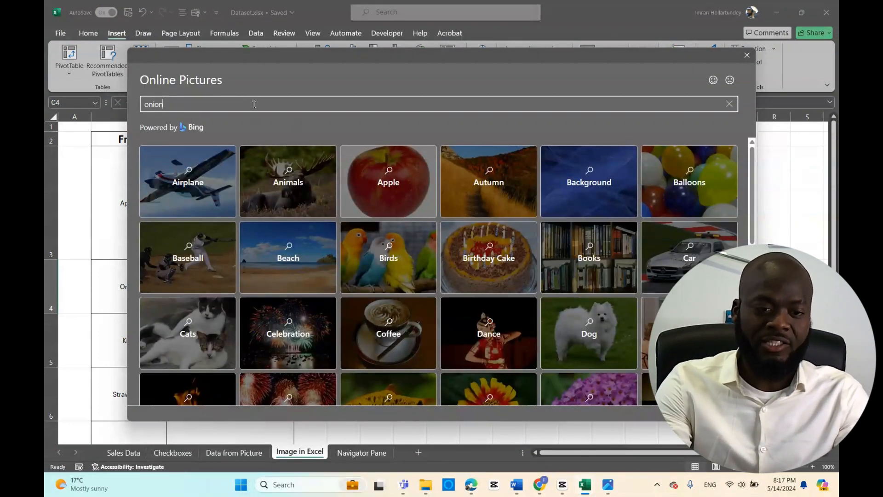
key(Return)
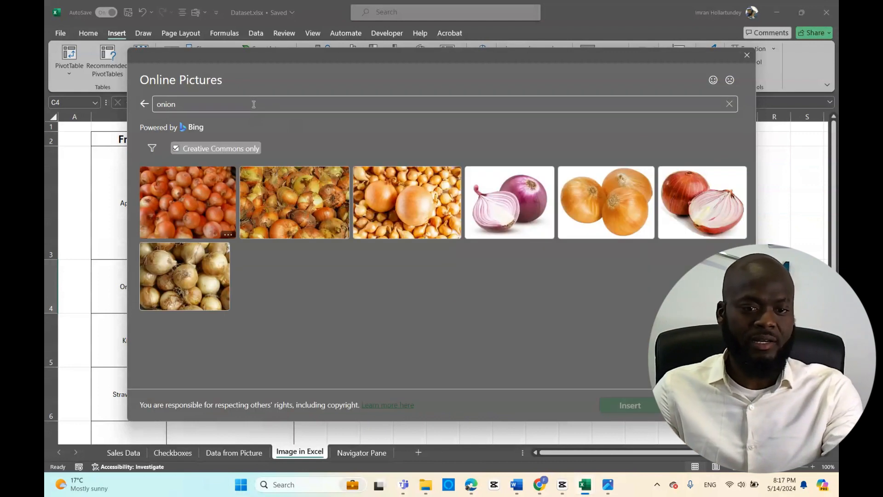
click(621, 212)
click(608, 405)
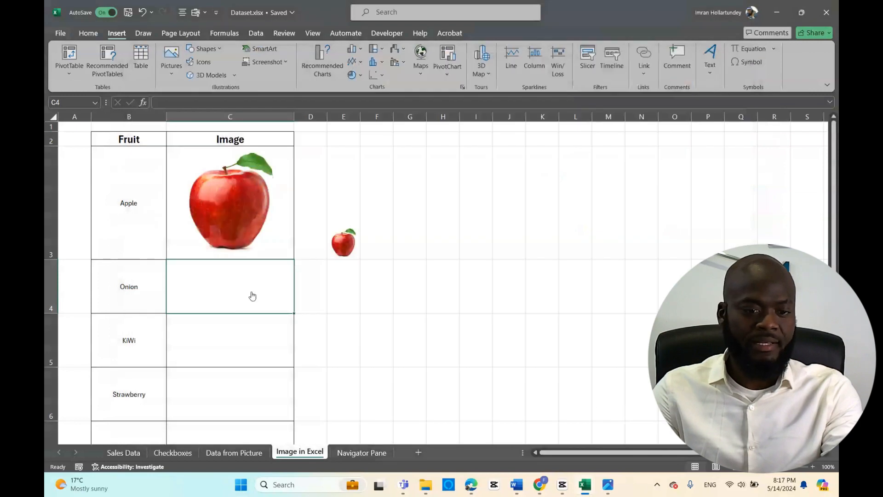
Enter the formula =C4 in cell E4 to reference the onion picture
click(352, 294)
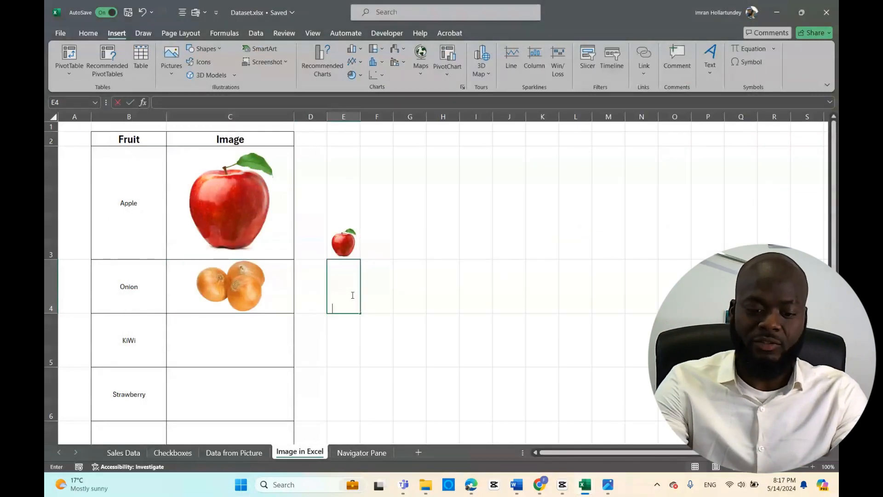
text(=c4)
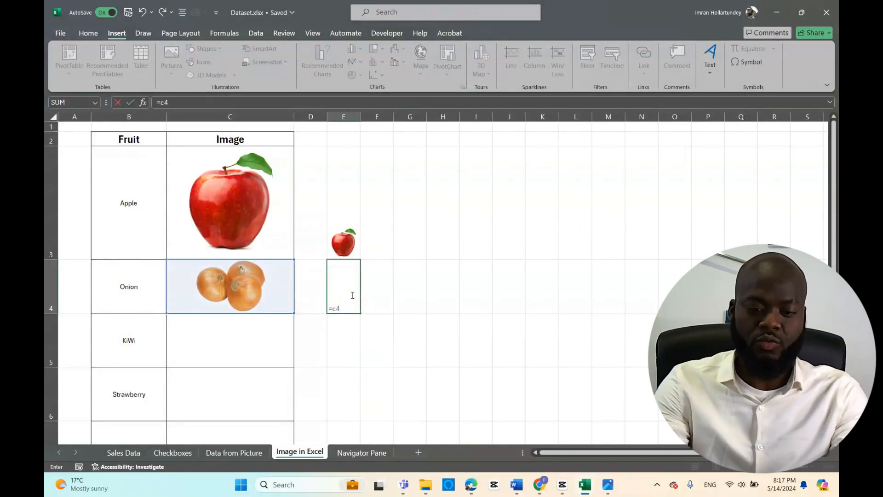
key(Return)
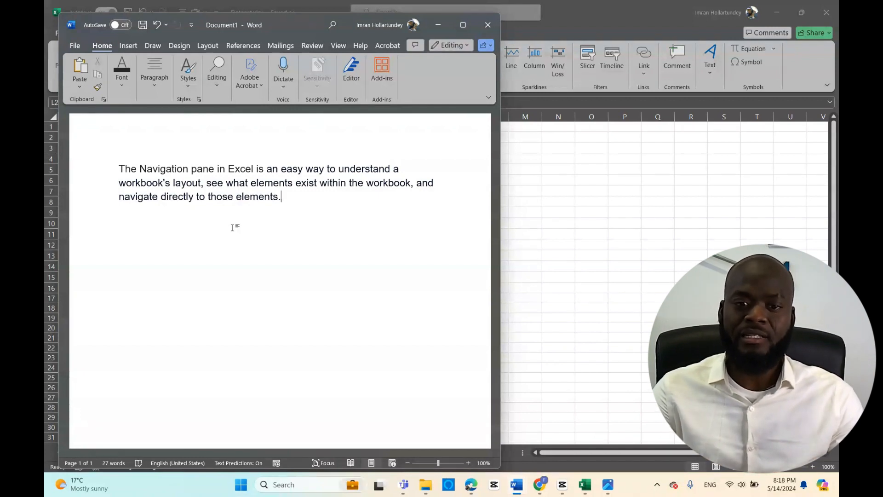
Minimize the Word document and look through the workbook's sheets from Checkboxes to Navigator Pane
click(438, 25)
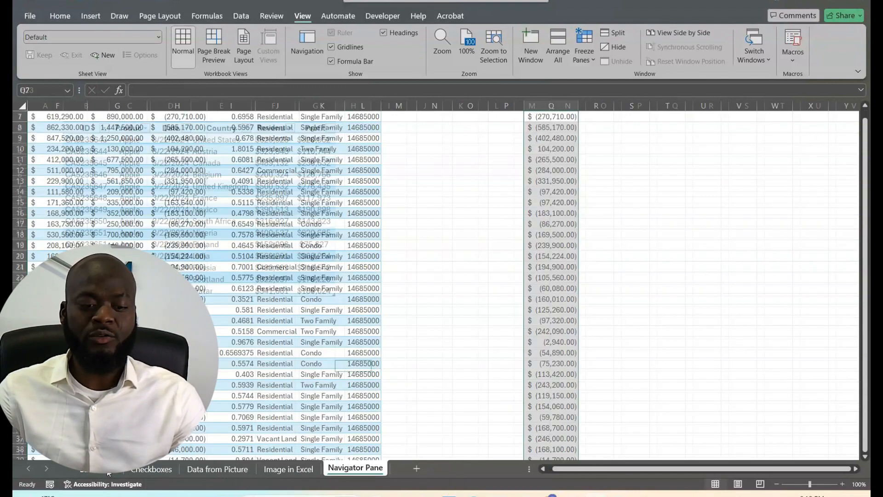
click(144, 470)
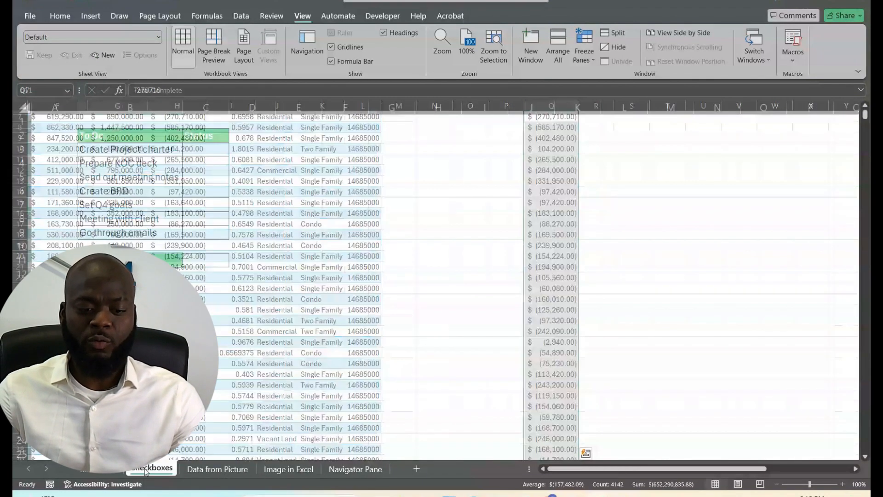
click(217, 469)
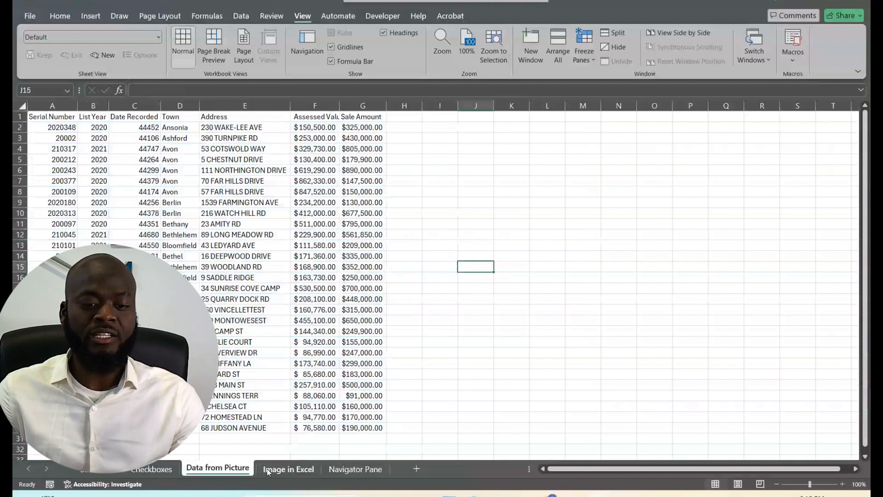
click(268, 470)
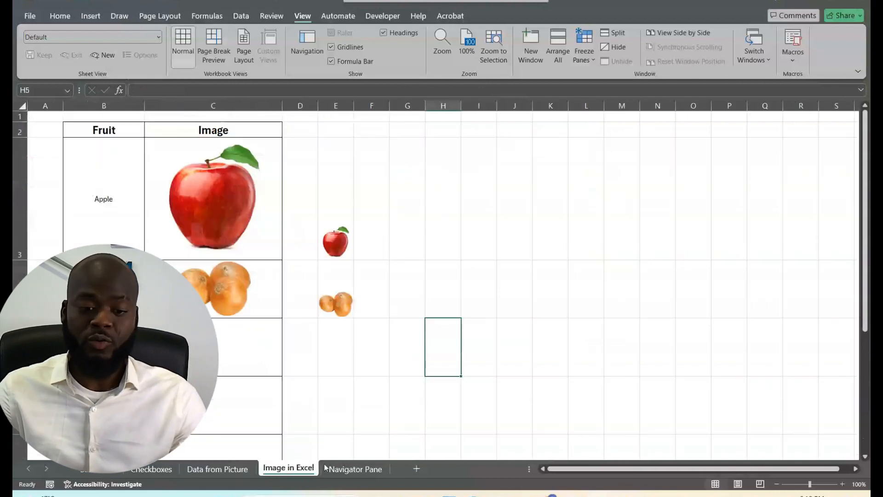
click(354, 469)
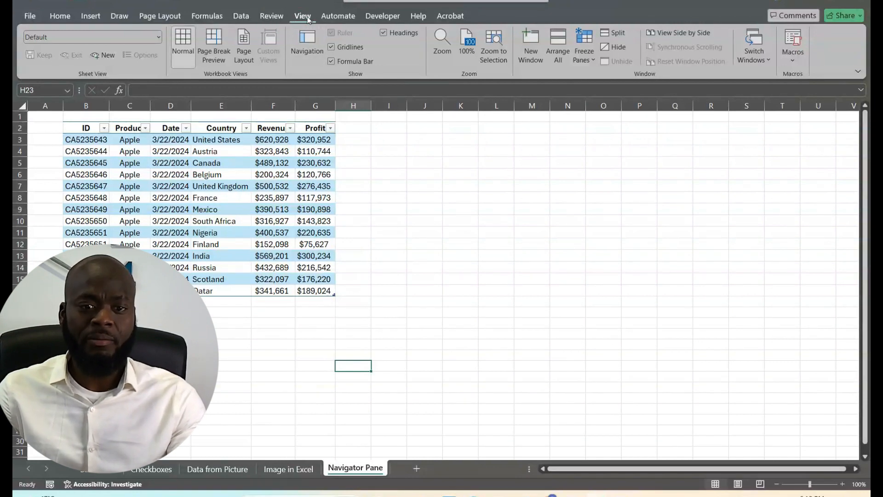
Open the Navigation pane and jump to Table1 under the Sales Data sheet
click(309, 53)
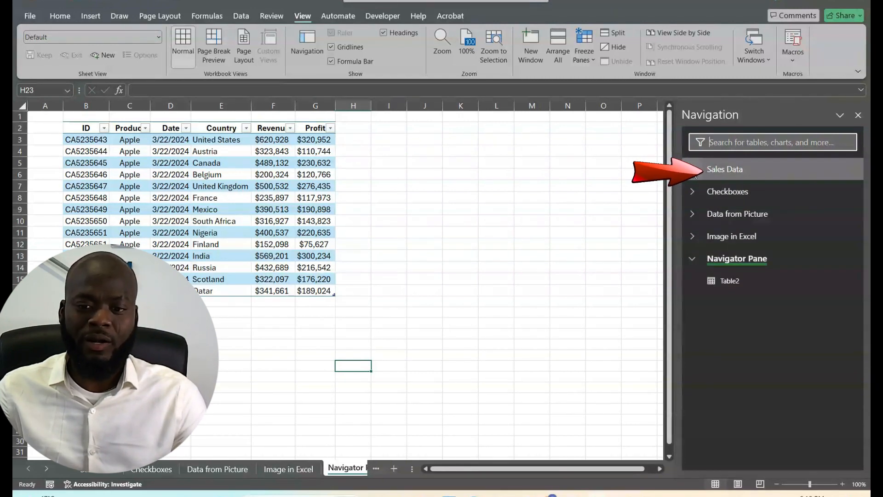
click(694, 169)
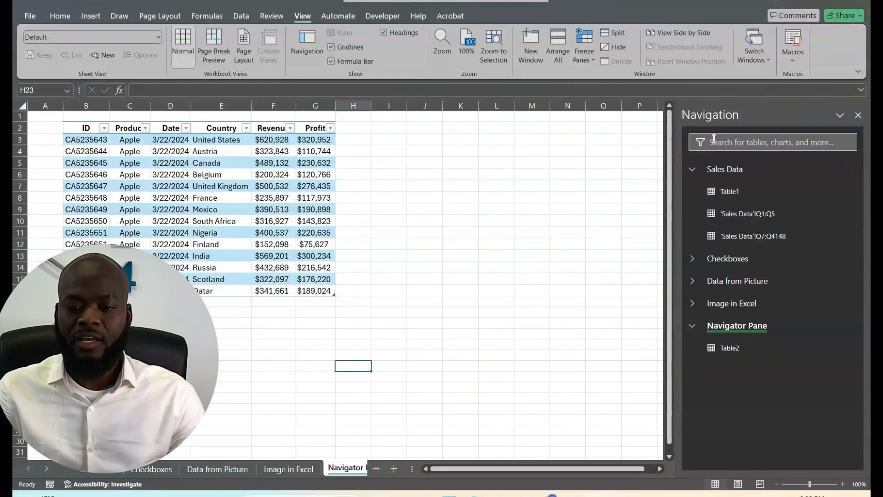
click(738, 194)
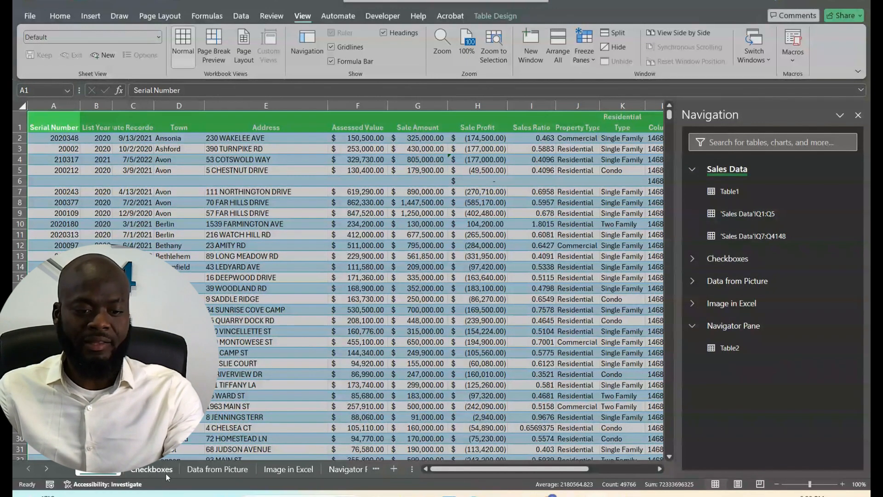
Jump to Table2 through the Navigation pane and expand the Image in Excel and Checkboxes entries to examine their elements
click(734, 349)
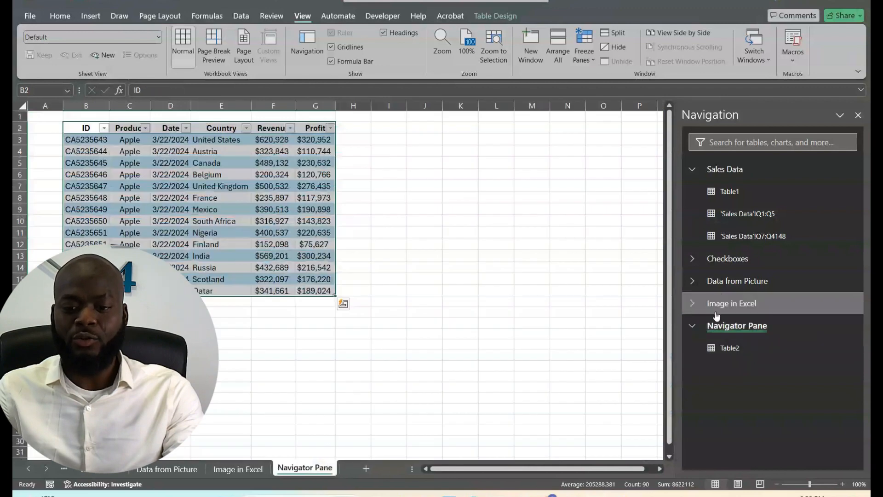
click(690, 304)
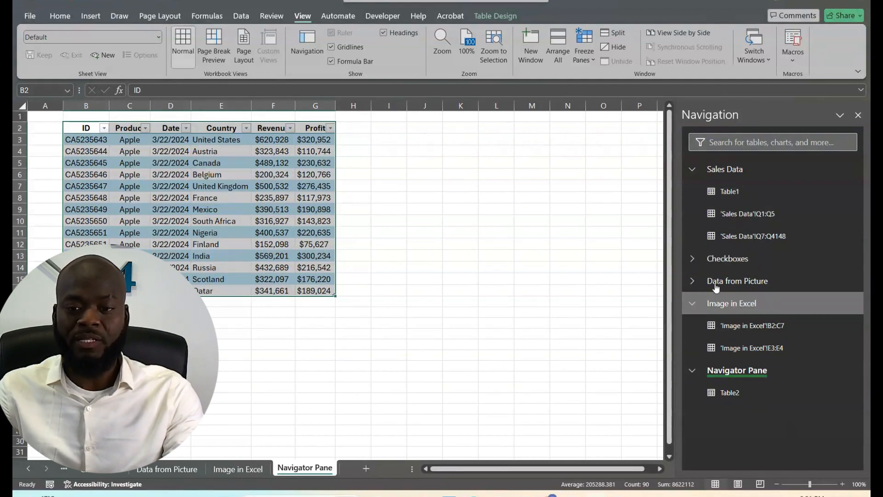
click(694, 259)
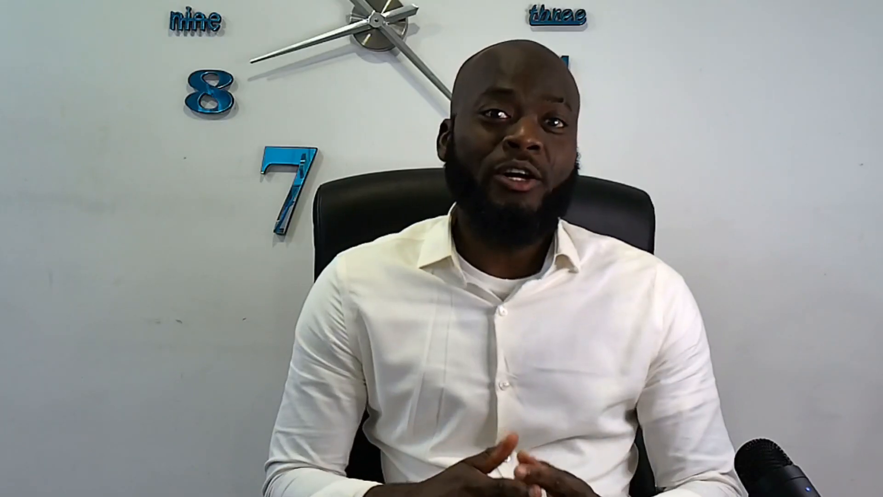